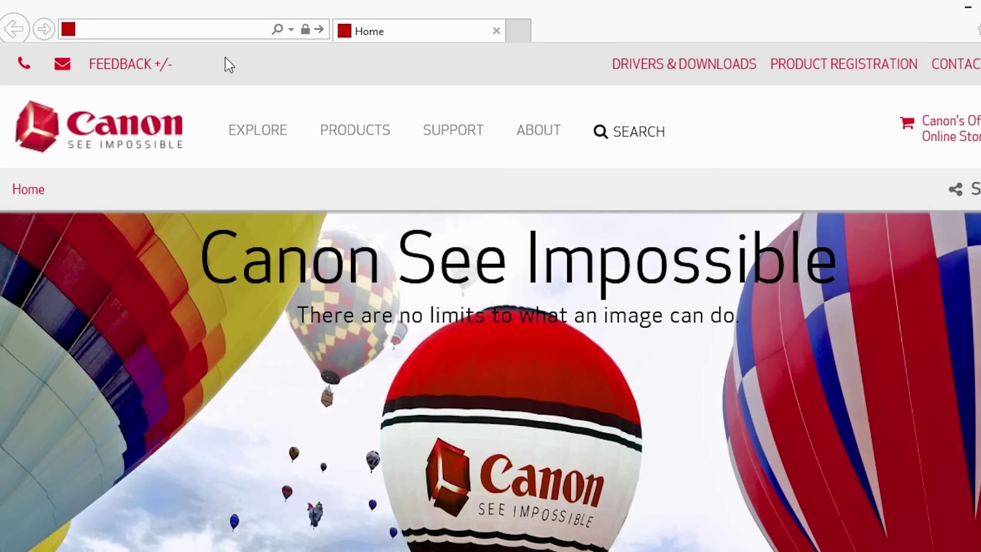
Go to canon.com/ijsetup and choose the U.S.A. region and the MX492 model
left_click(186, 29)
type("canon")
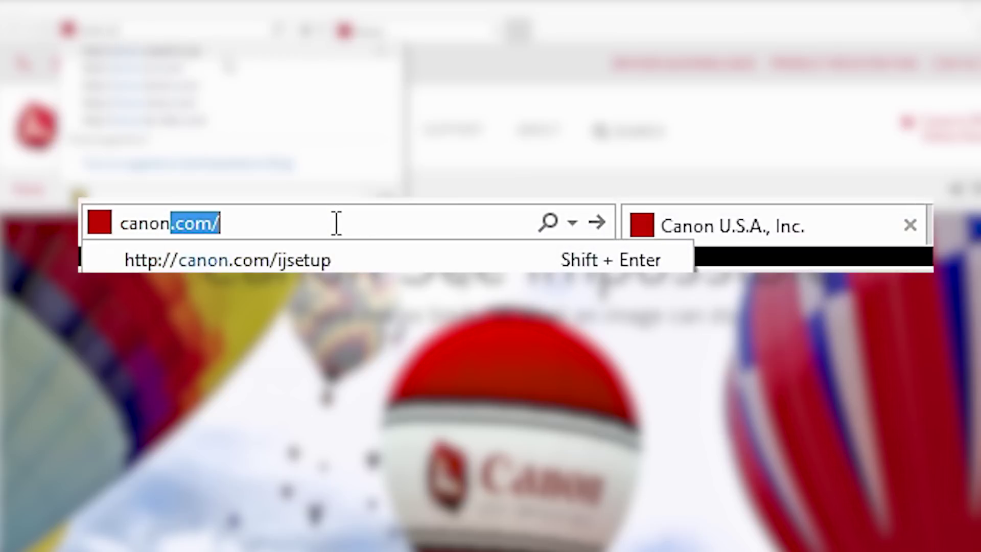
type(".com")
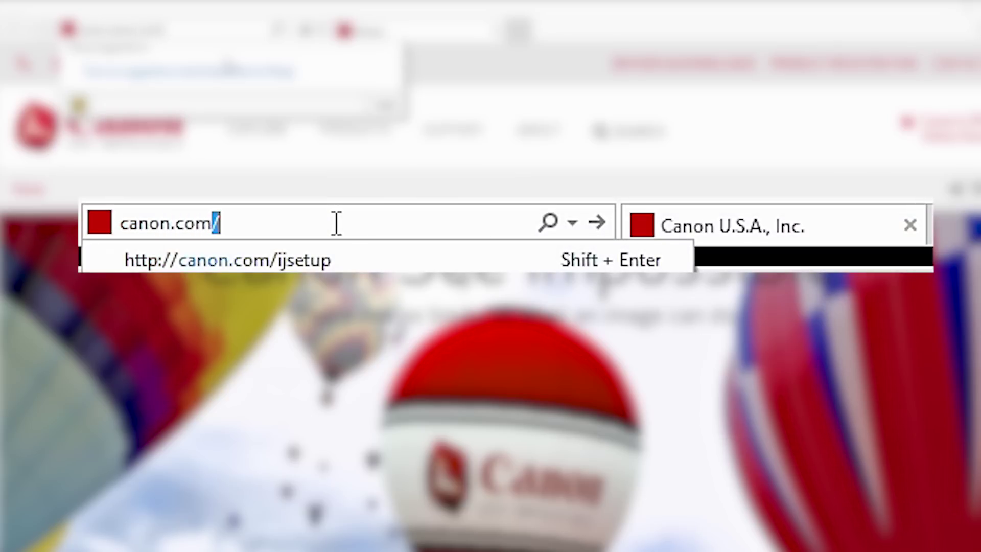
type("/ijsetup")
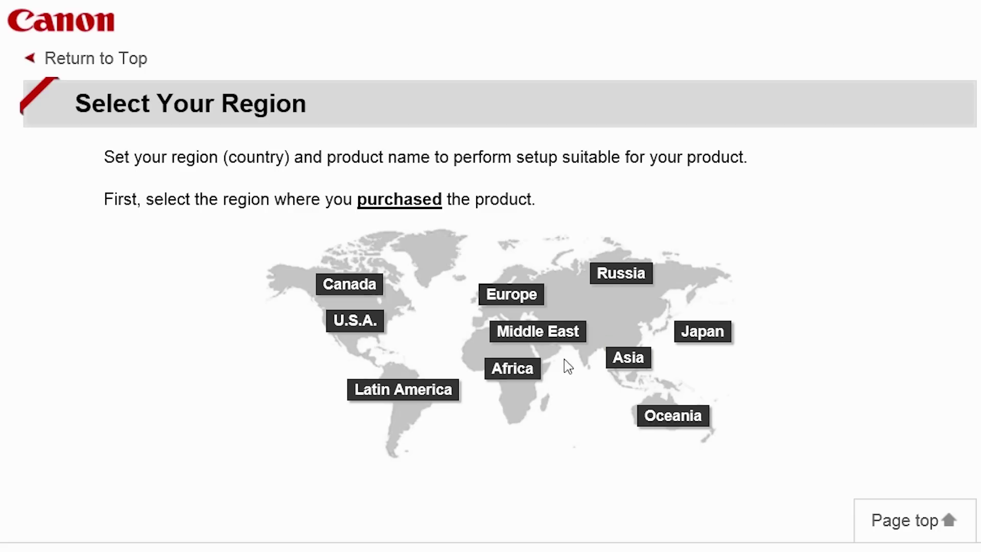
left_click(372, 328)
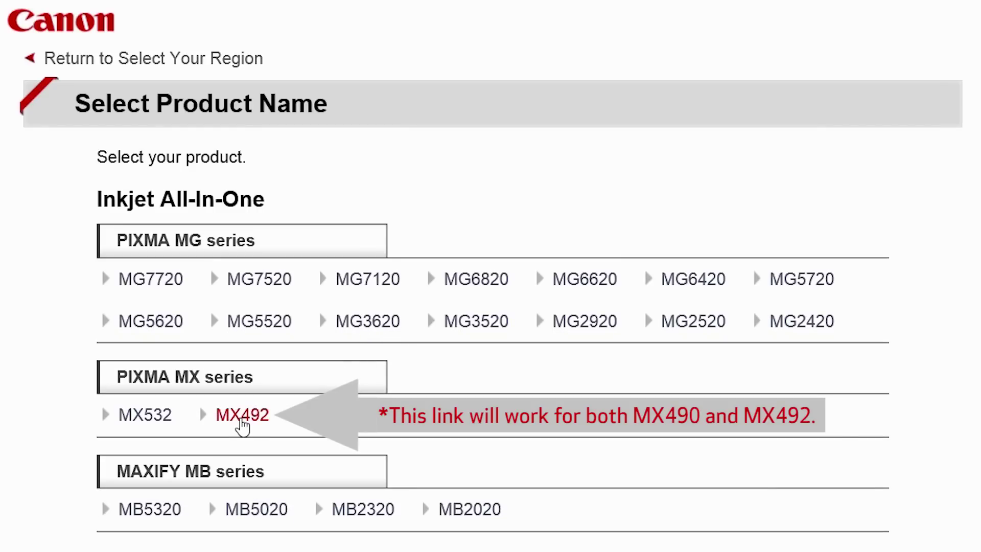
left_click(241, 419)
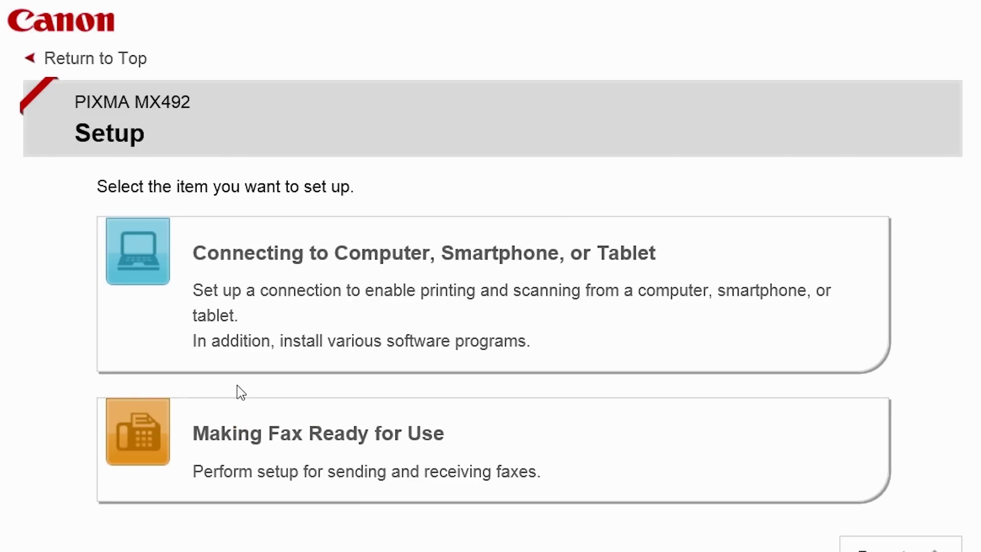
Choose Connecting to Computer on a Windows PC, then download and run the setup file
left_click(328, 316)
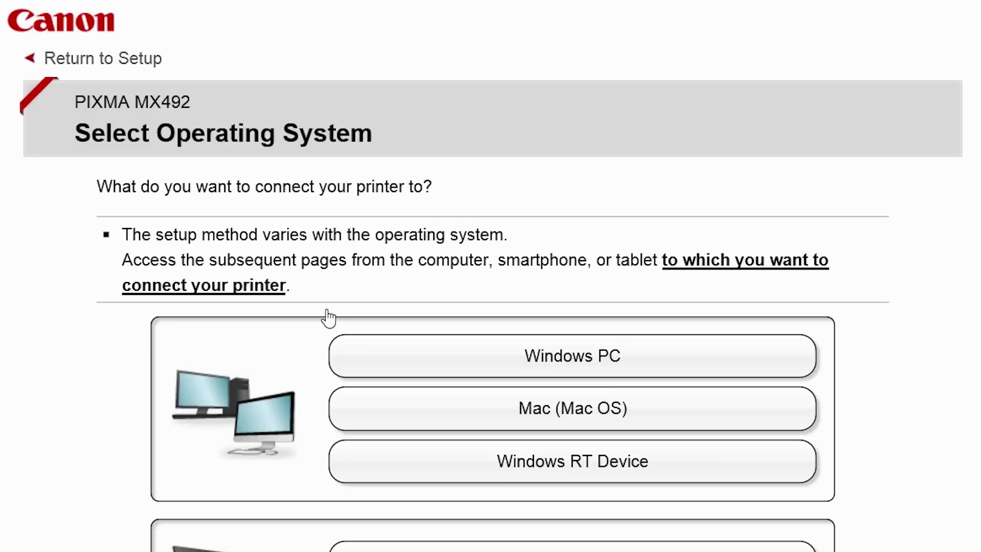
left_click(499, 359)
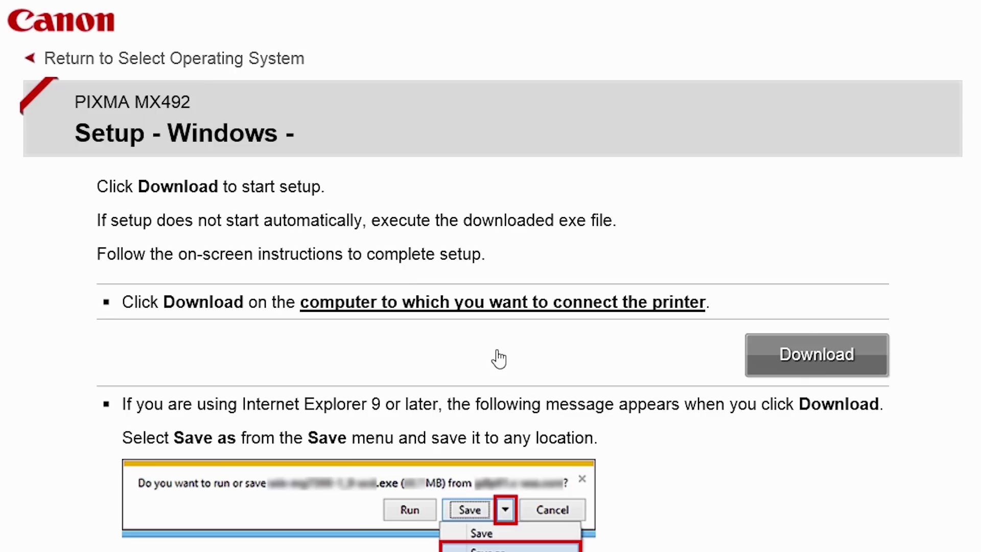
left_click(756, 357)
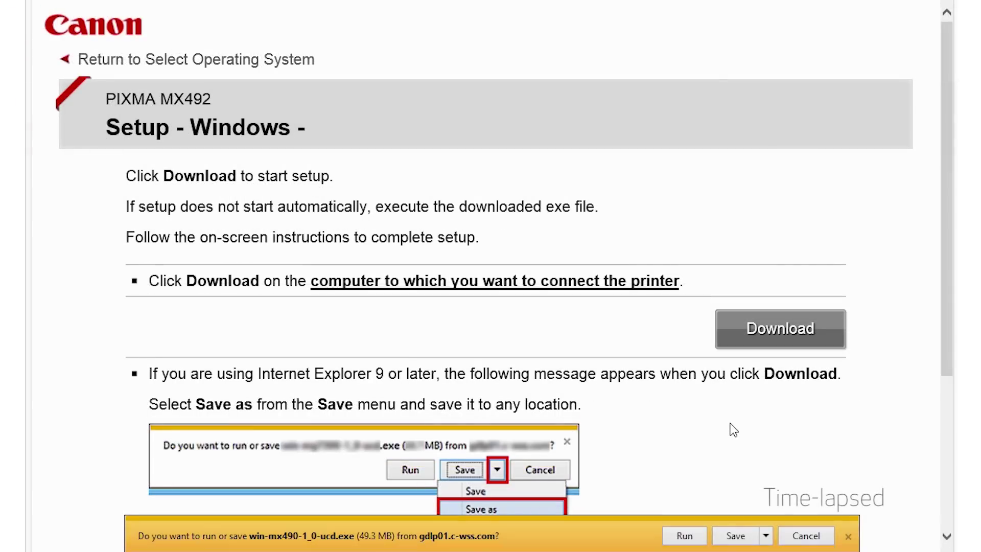
left_click(685, 536)
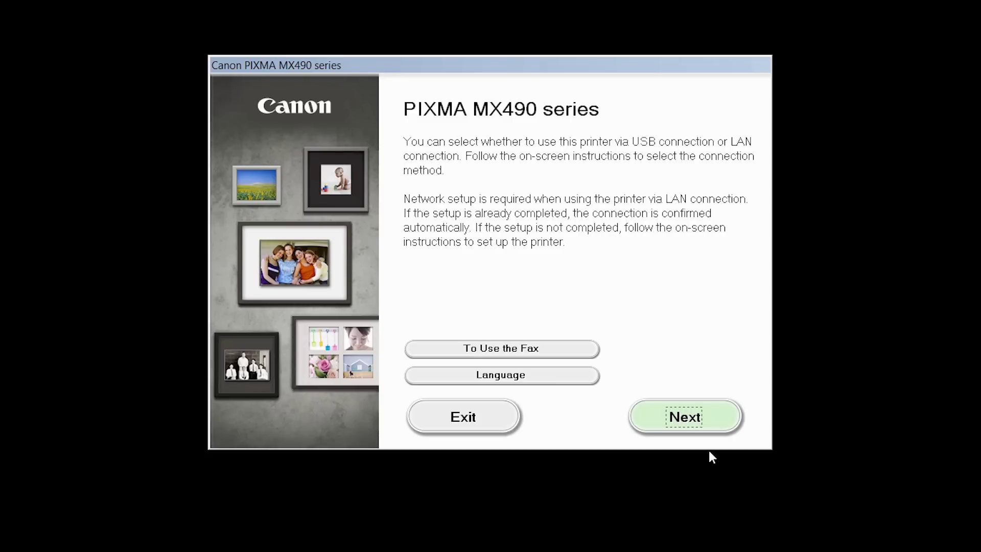
Choose Wireless LAN Connection via the wireless router (recommended) after the welcome page
left_click(714, 426)
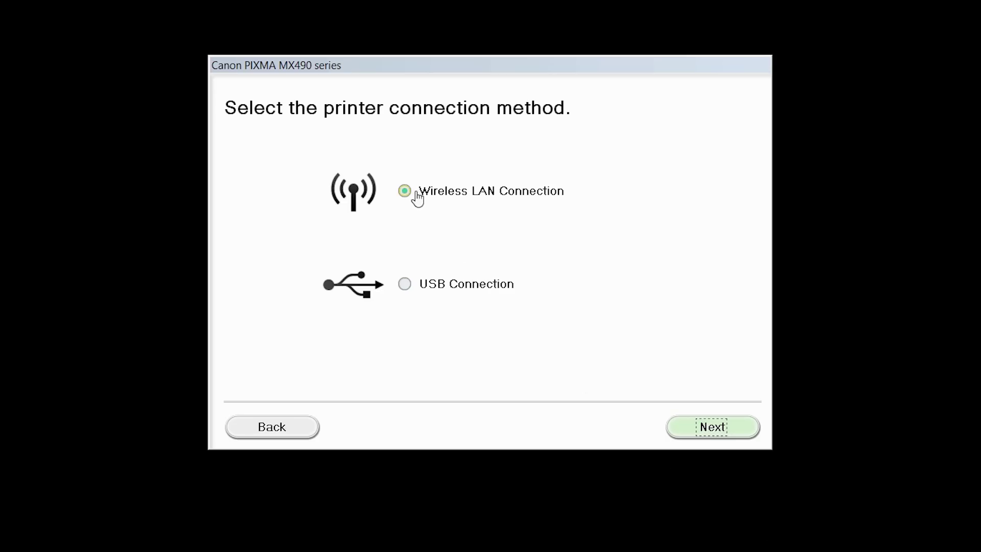
left_click(407, 193)
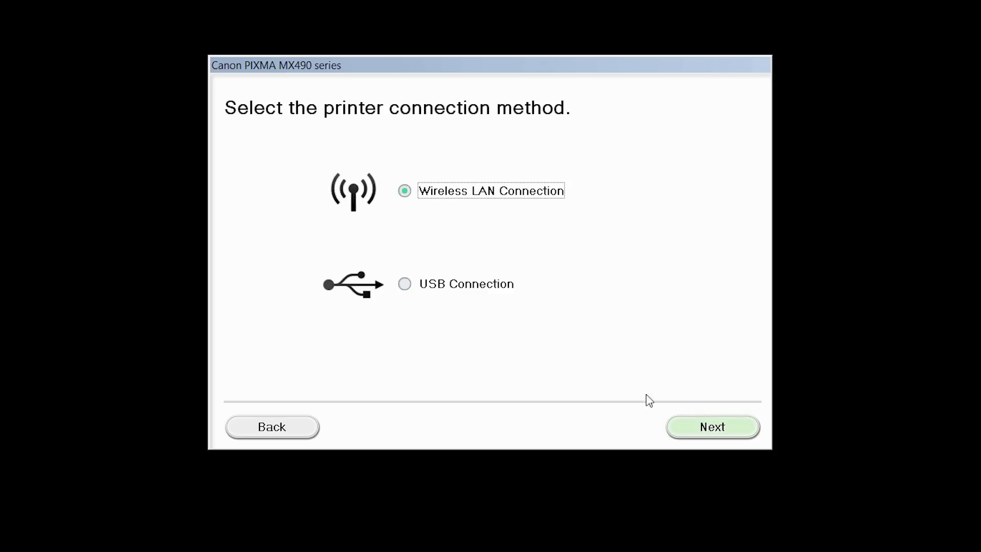
left_click(694, 427)
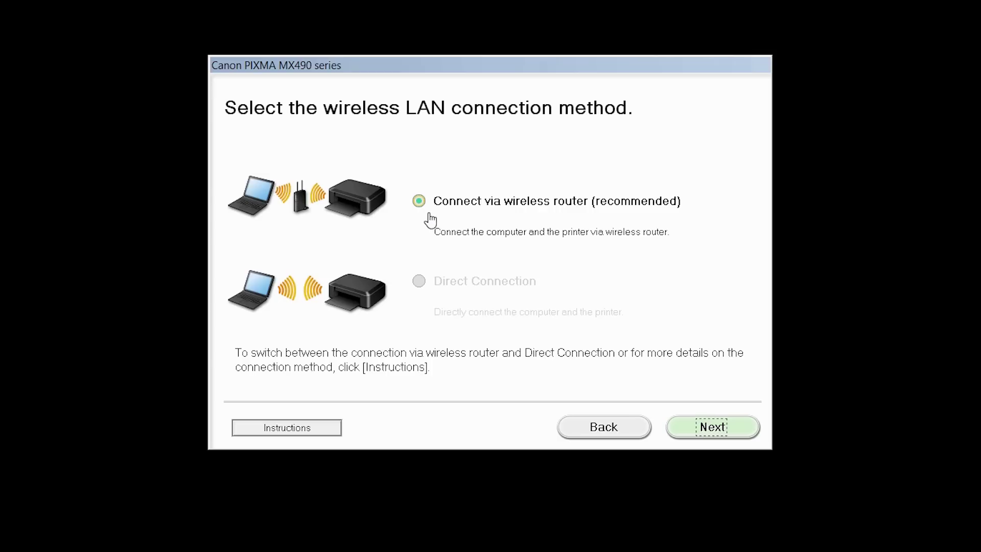
left_click(418, 202)
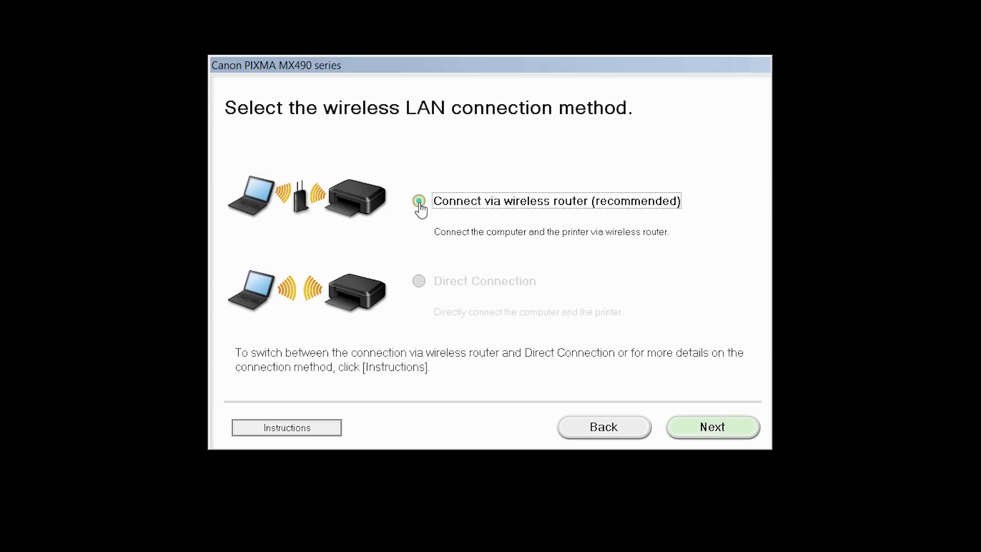
left_click(697, 442)
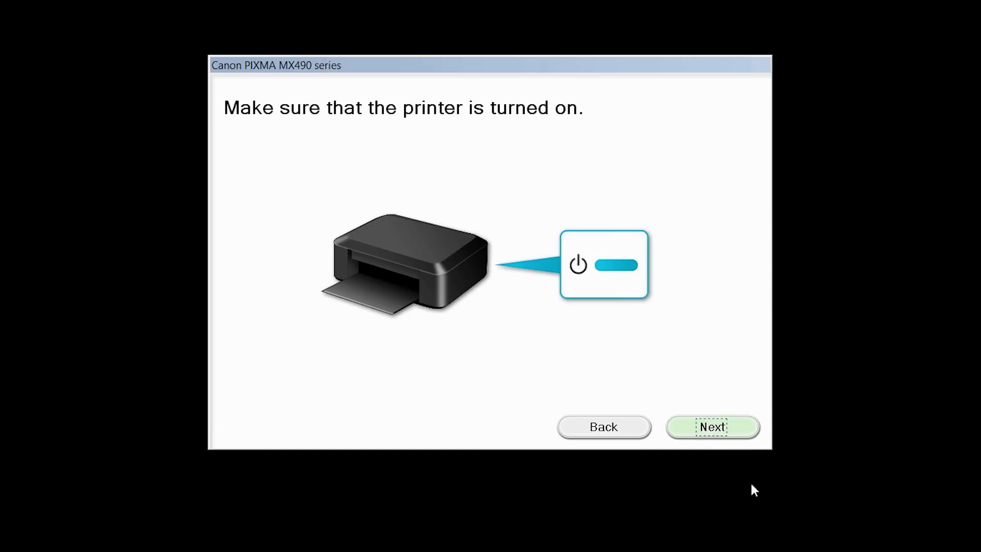
Search the network, then mark that the printer could not be found on the list
left_click(738, 437)
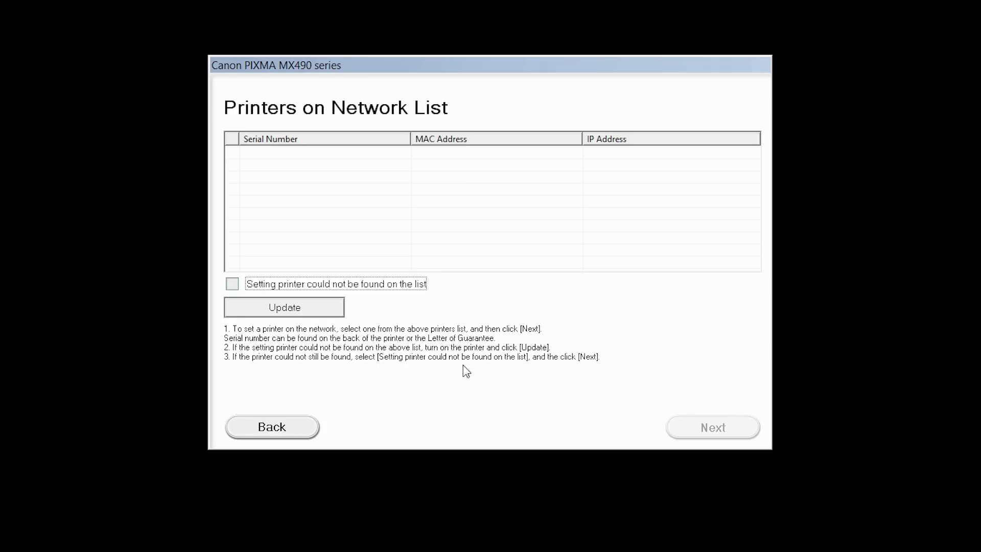
left_click(233, 284)
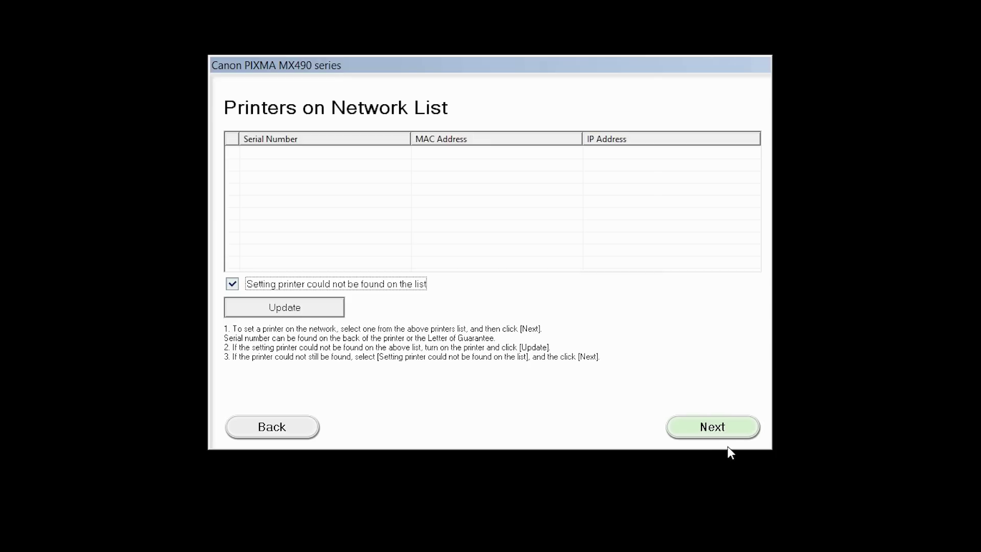
left_click(733, 430)
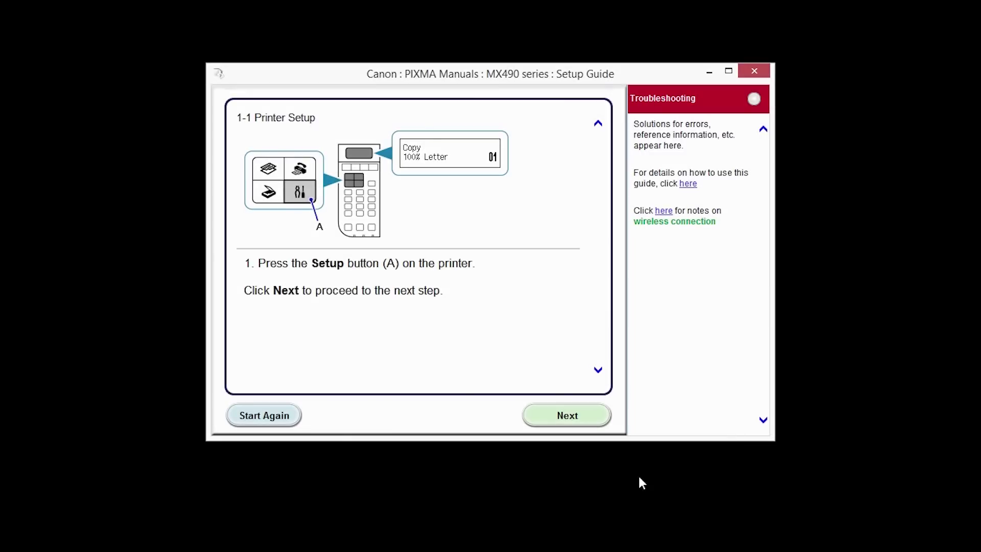
Move past guide steps 1-1 and 1-2, then pick Other Methods > Wireless Setup Using the USB Cable
left_click(589, 422)
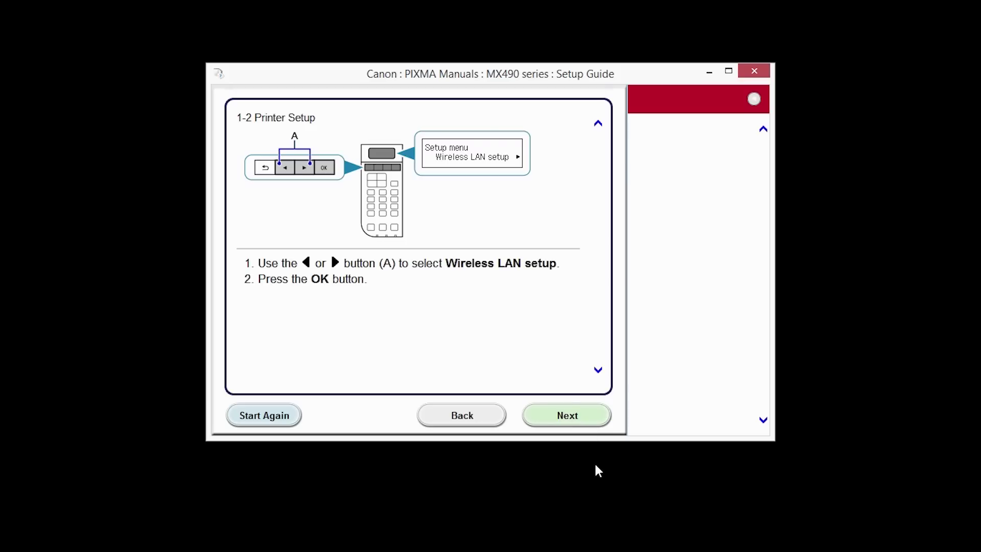
left_click(592, 423)
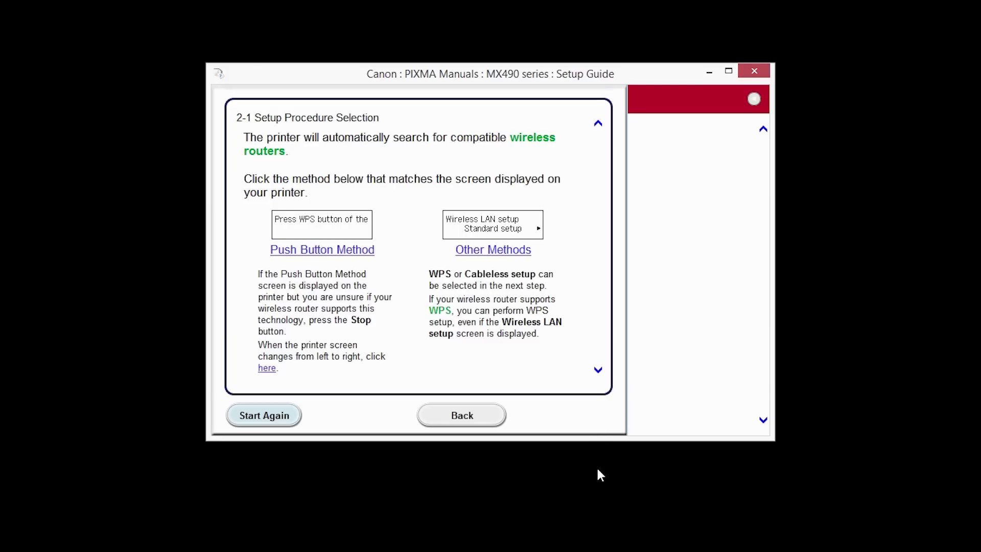
left_click(507, 260)
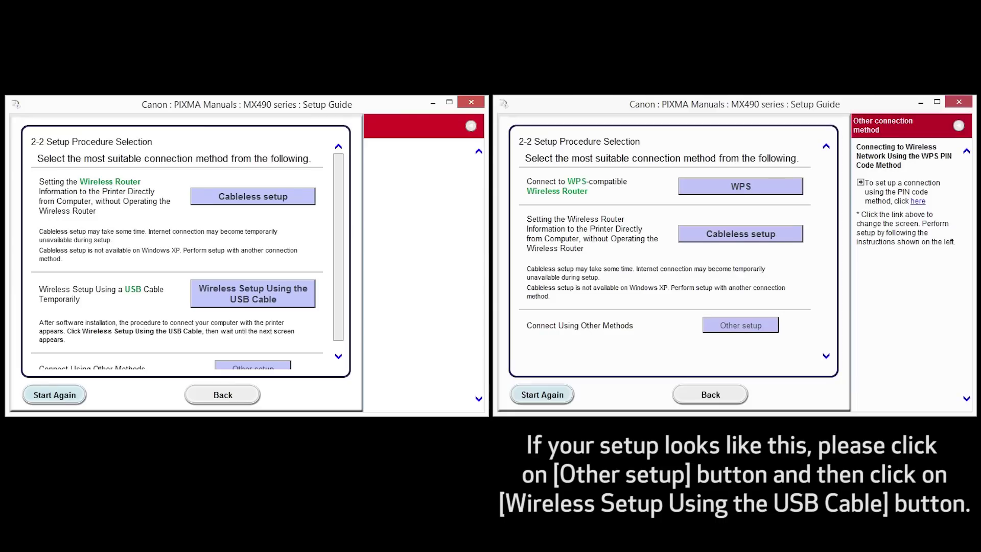
left_click(766, 333)
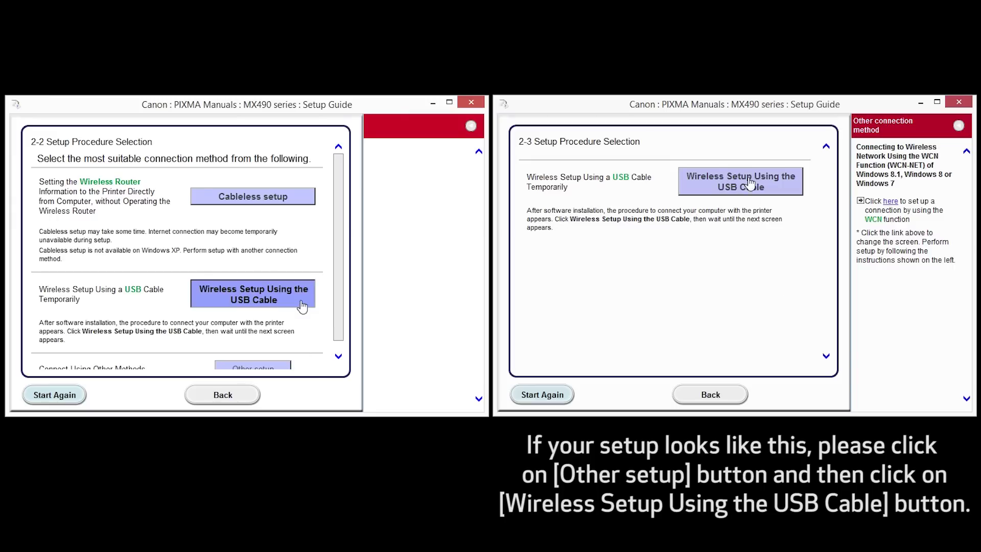
left_click(750, 183)
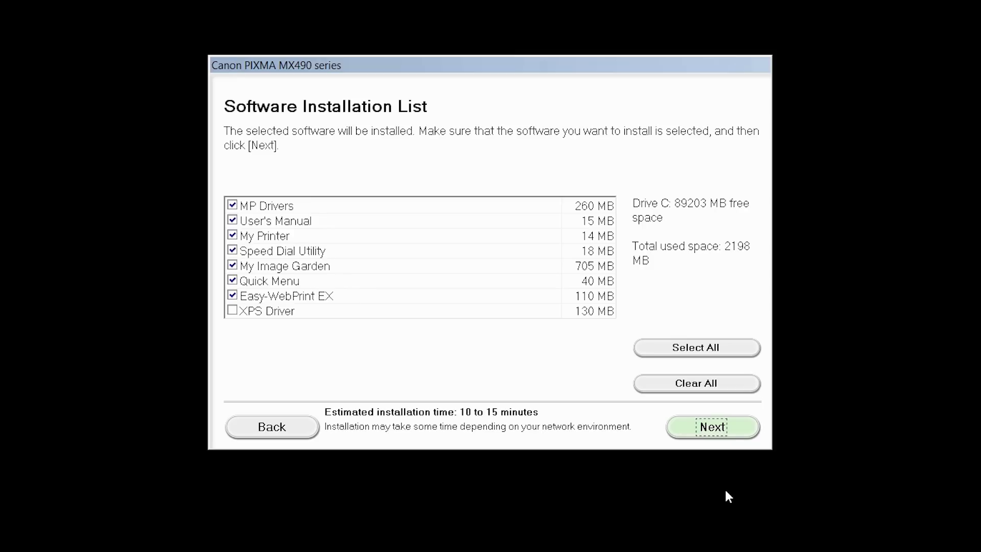
Accept the Software Installation List and the License Agreement, then start the software installation
left_click(738, 435)
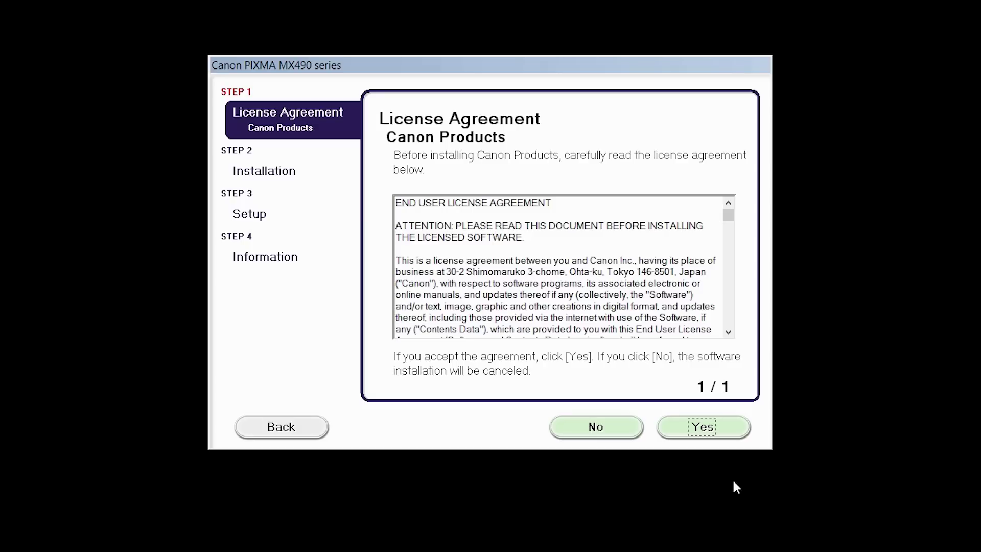
left_click(729, 433)
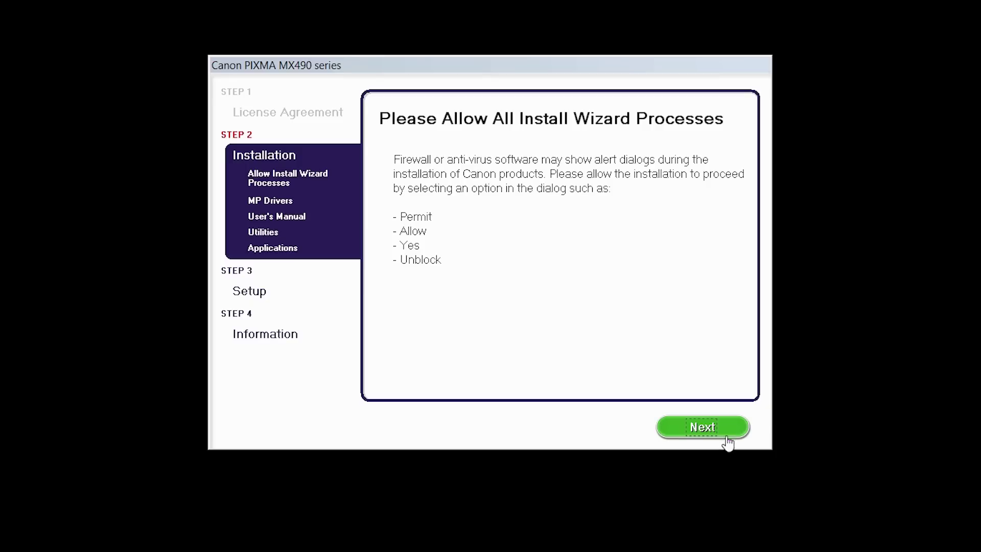
left_click(703, 428)
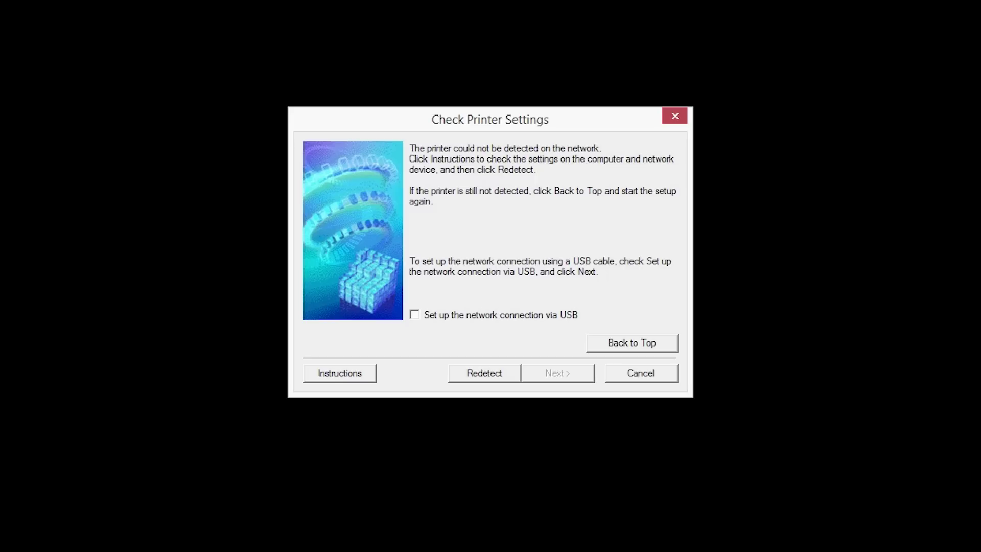
Check 'Set up the network connection via USB' and proceed to connecting the USB cable
left_click(414, 315)
left_click(545, 374)
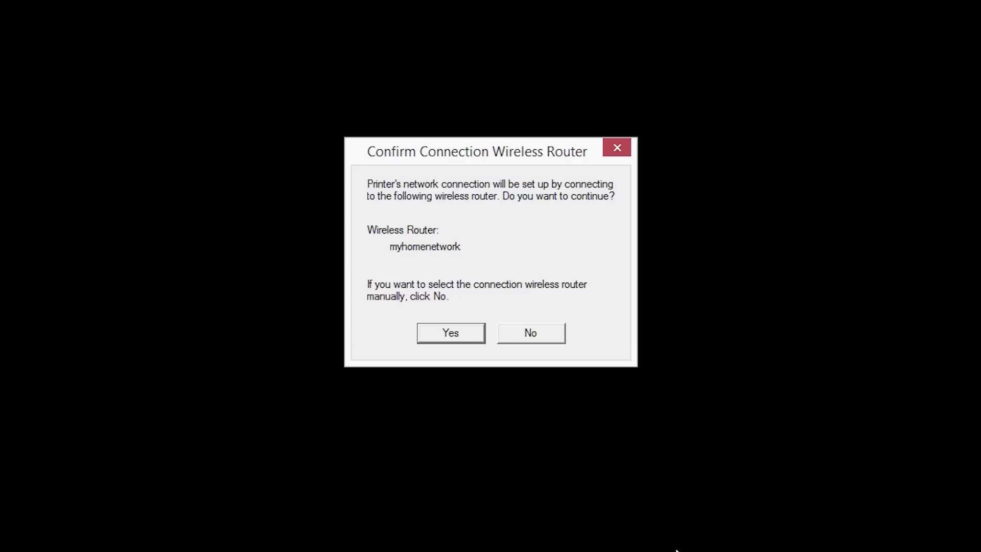
Confirm the router, select myhomenetwork as the access point and enter its network key
left_click(464, 344)
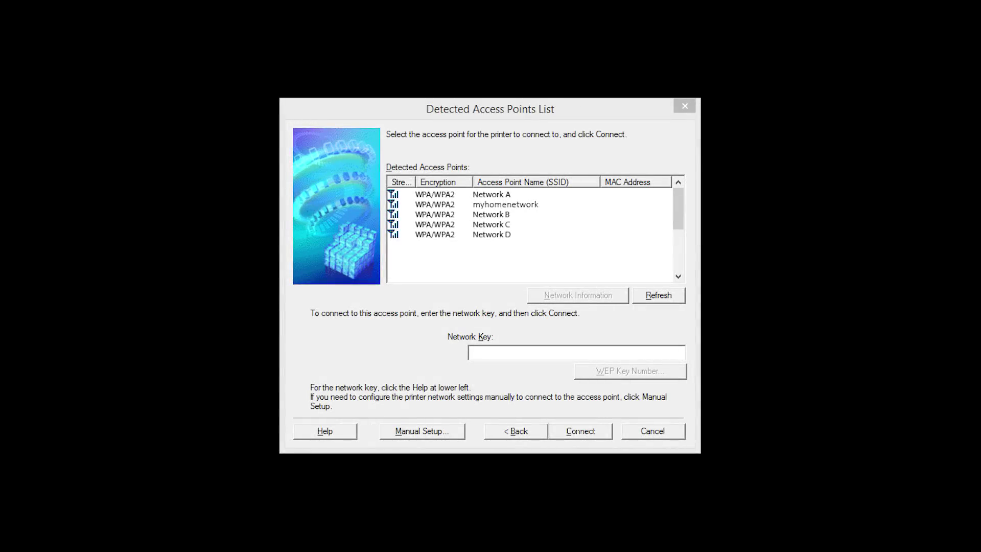
left_click(505, 204)
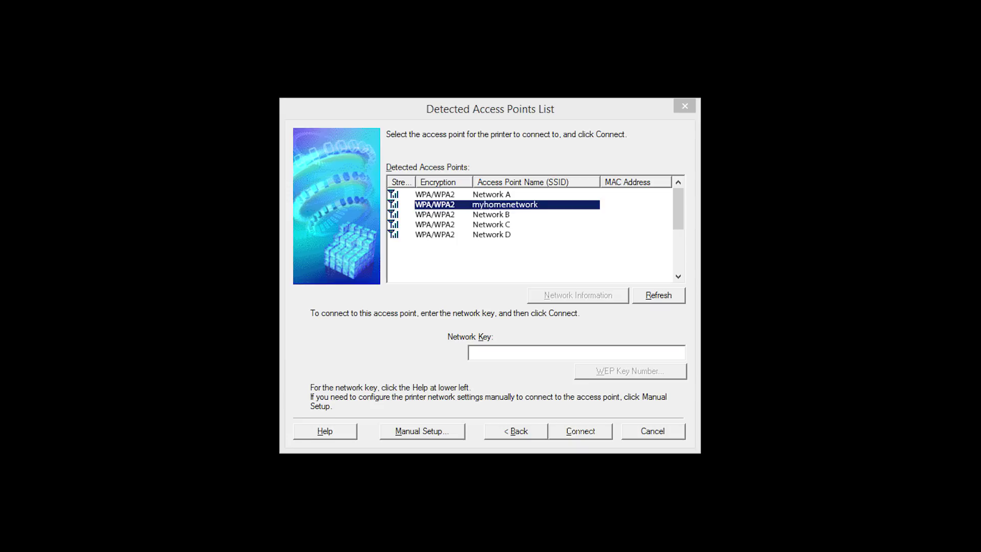
key("Return")
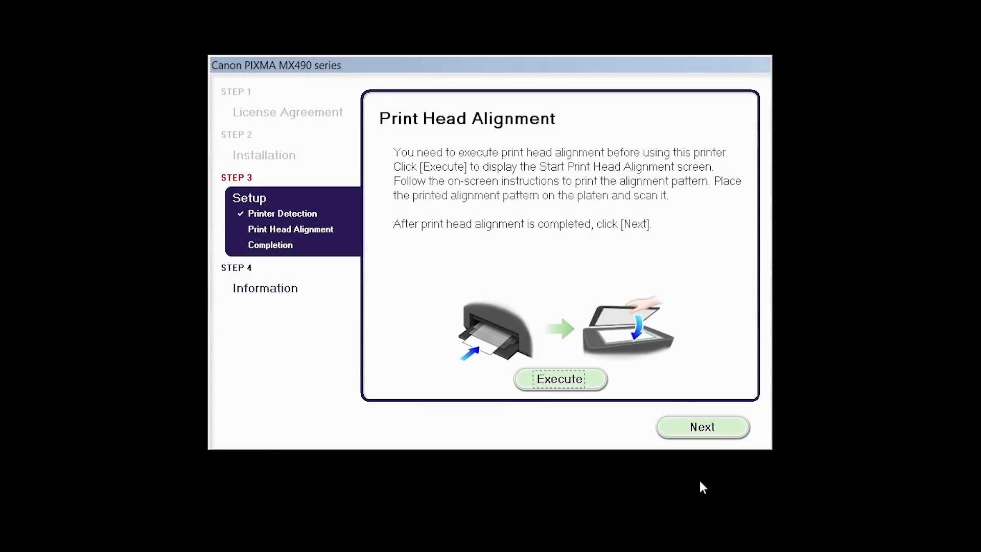
Skip Print Head Alignment and continue past the Setup Complete page
left_click(720, 434)
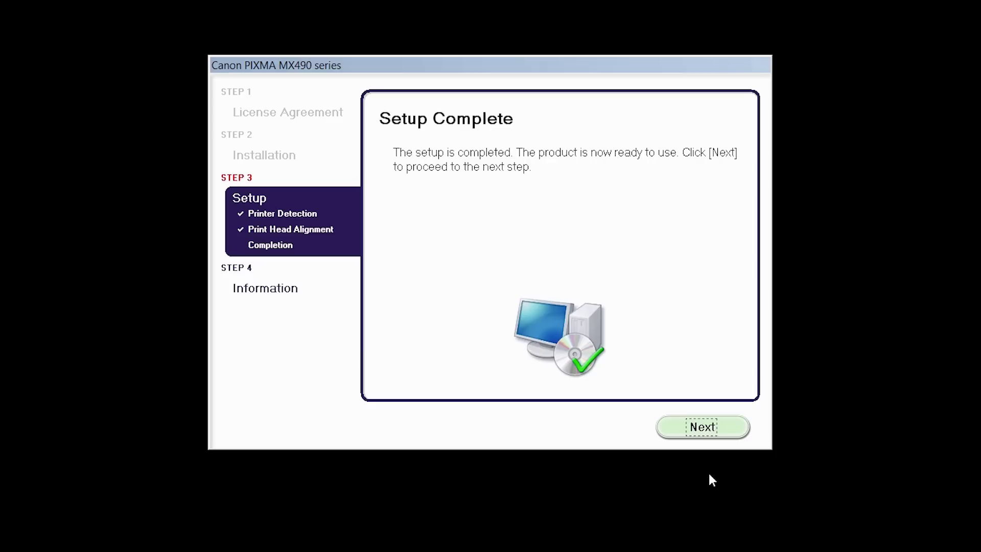
left_click(731, 435)
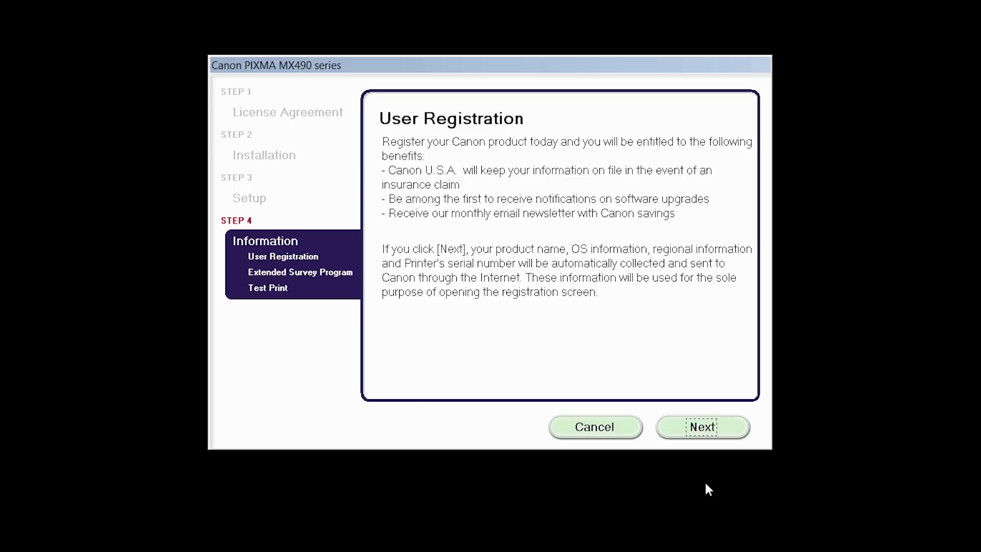
Continue past User Registration and agree to the Extended Survey Program
left_click(734, 437)
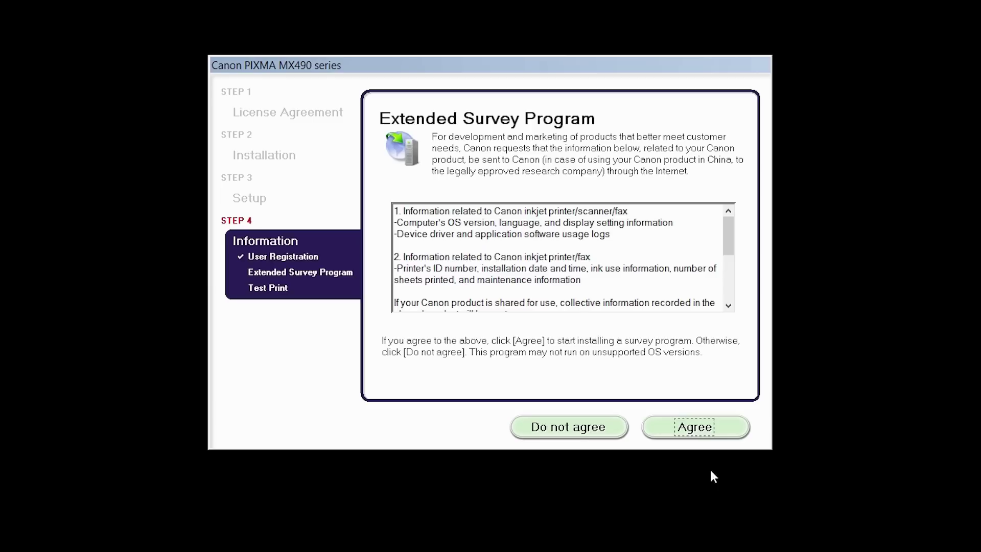
left_click(726, 433)
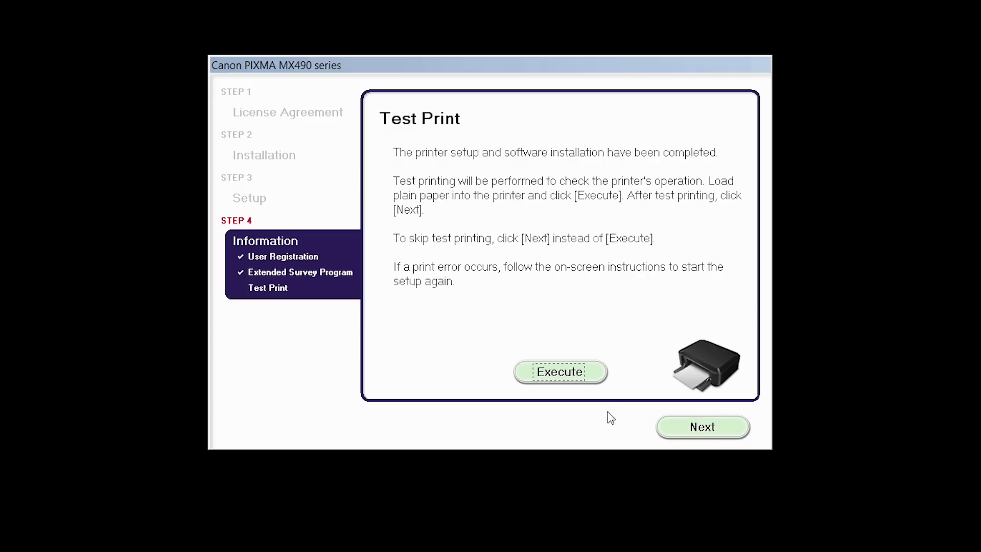
Execute a test print, then exit at 'Installation completed successfully'
left_click(592, 381)
left_click(729, 435)
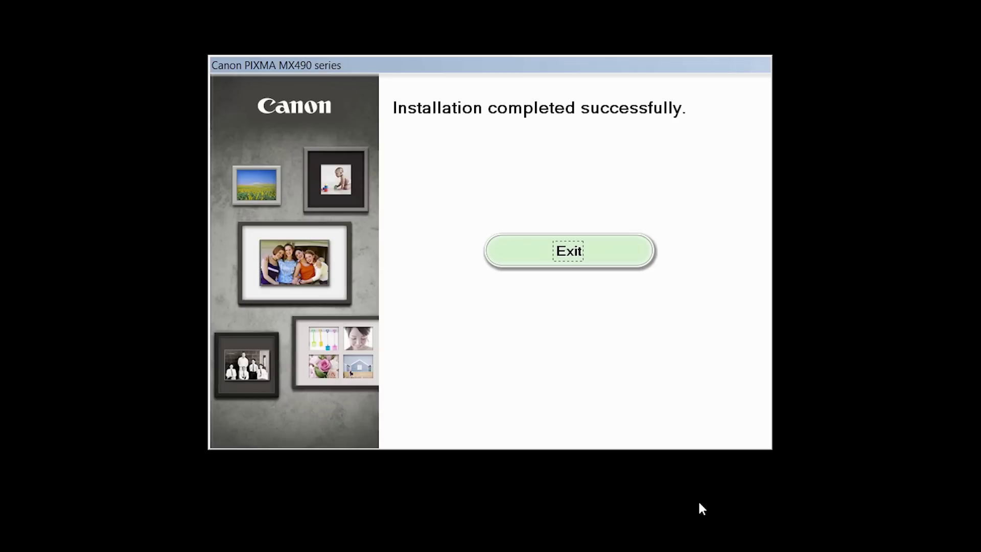
left_click(620, 261)
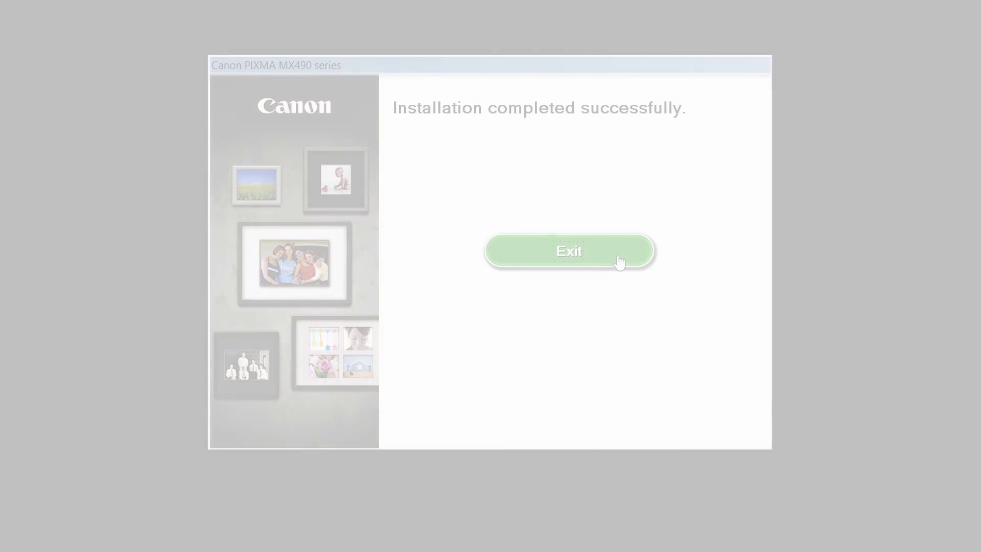